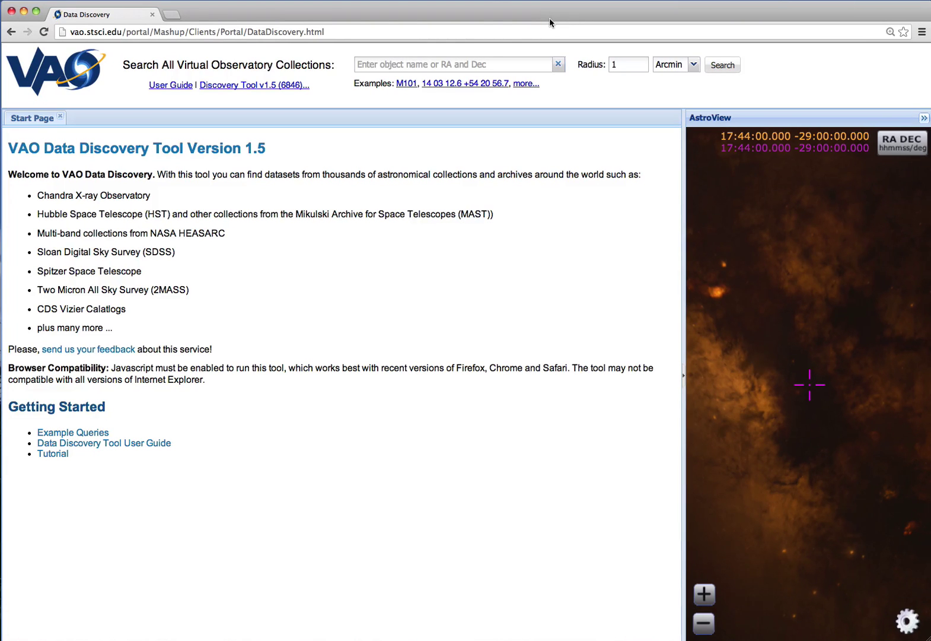
Search all collections for 'eagle nebula' within a 45 arcsec radius.
left_click(408, 66)
type("eagle")
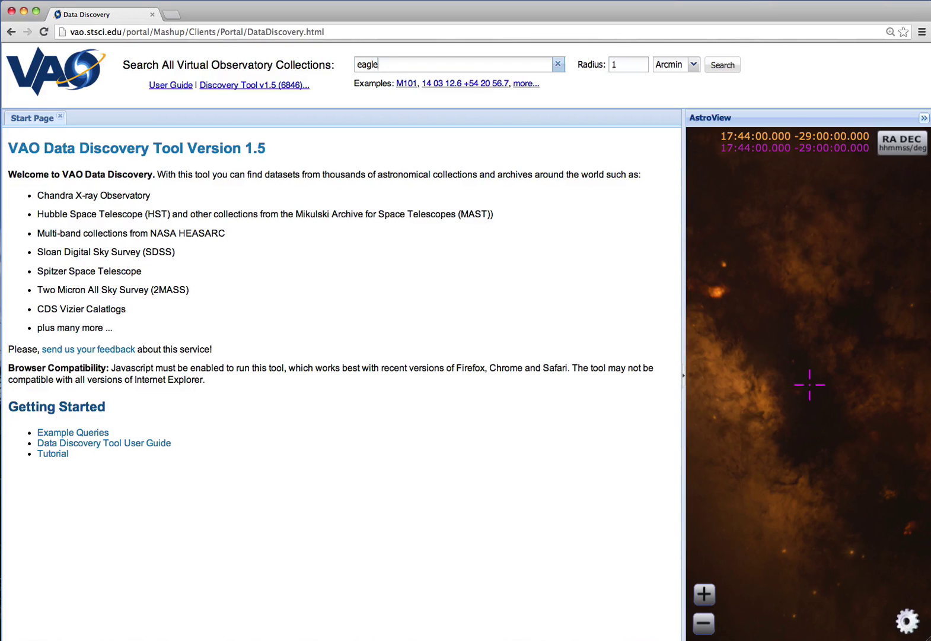
type(" nebula")
left_click(618, 69)
type("45")
left_click(693, 66)
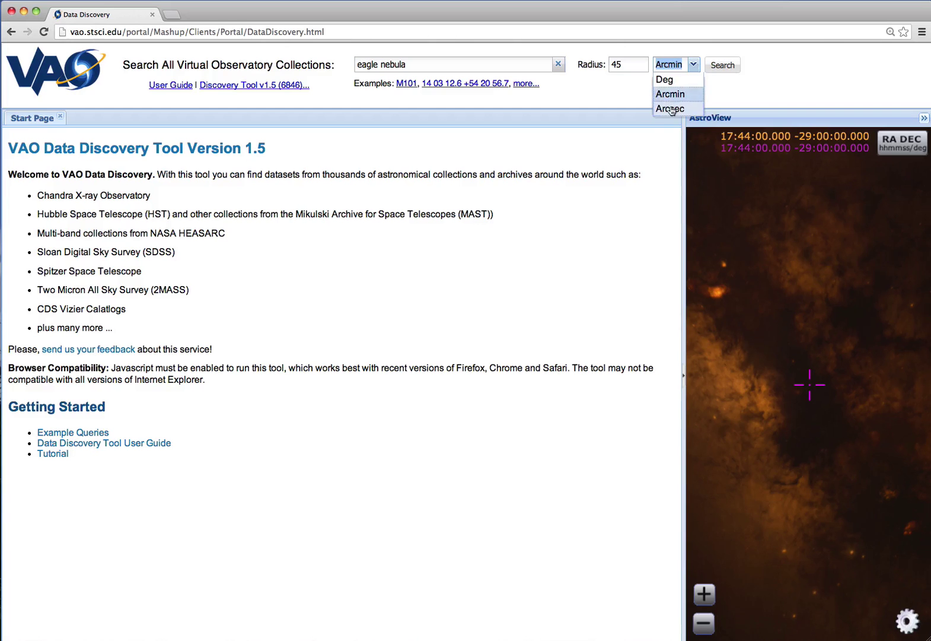
left_click(671, 107)
left_click(722, 67)
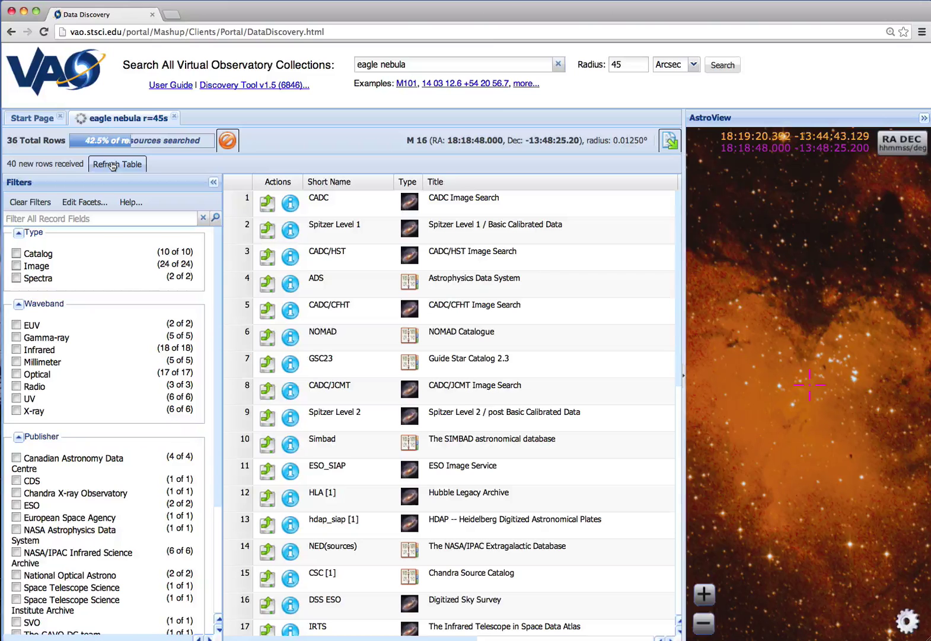
Refresh the results table until it lists 169 rows: 126 catalogs, 41 images, 2 spectra.
left_click(113, 166)
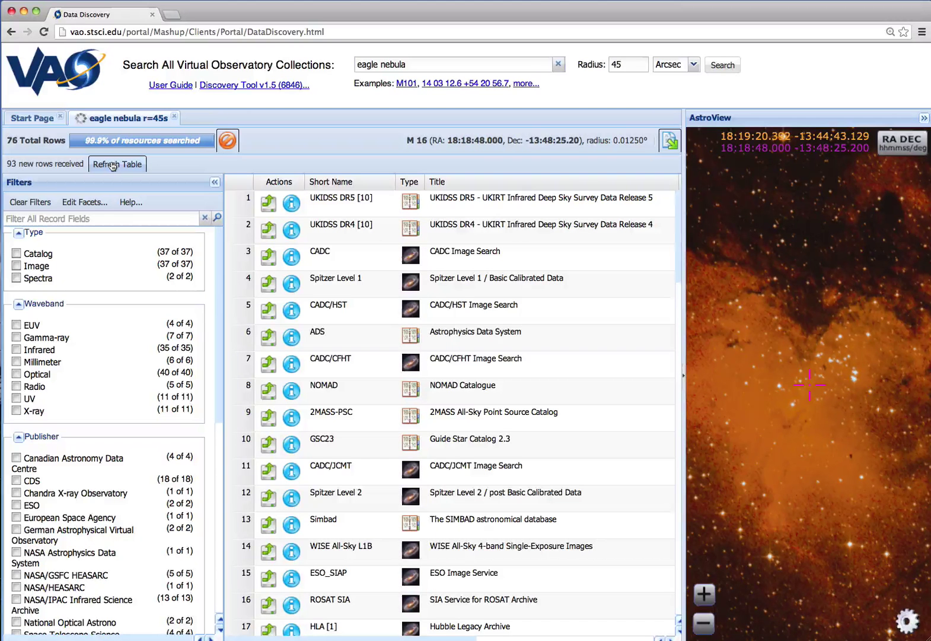
left_click(113, 166)
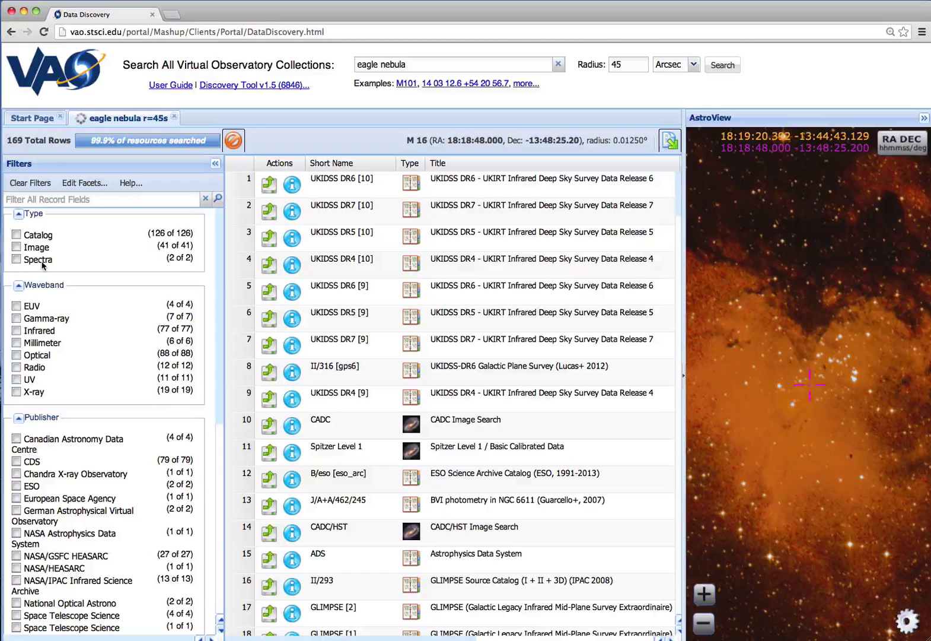
Filter the results to the Catalog type, showing 126 of 169 rows, and review the columns.
left_click(16, 235)
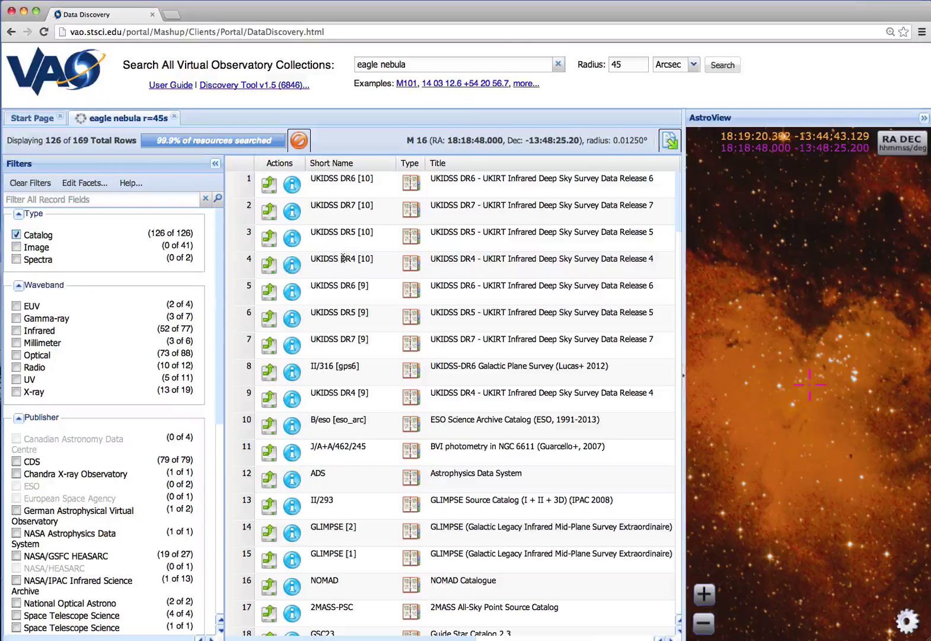
scroll(343, 258, "right", 5)
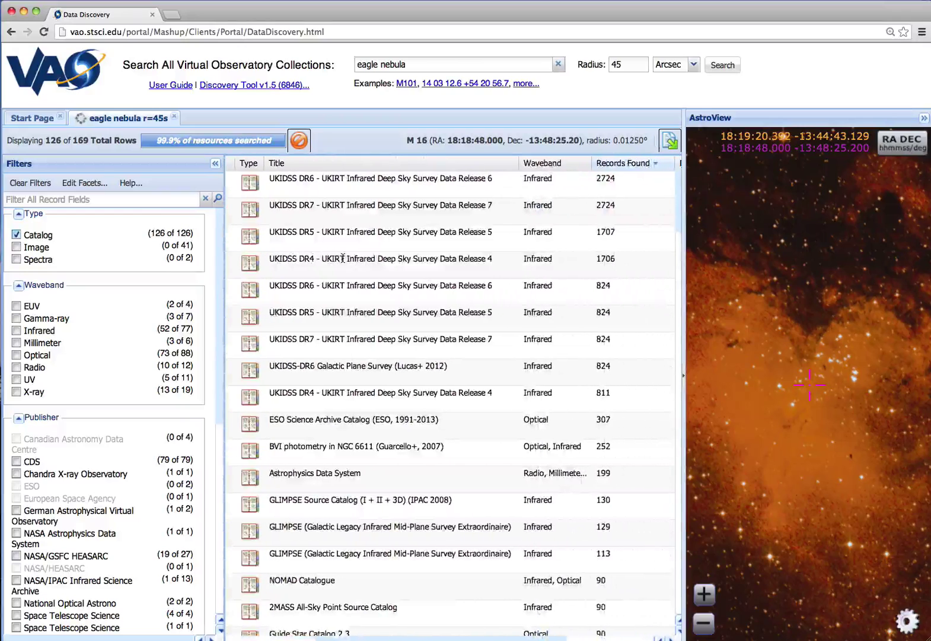
scroll(343, 258, "right", 5)
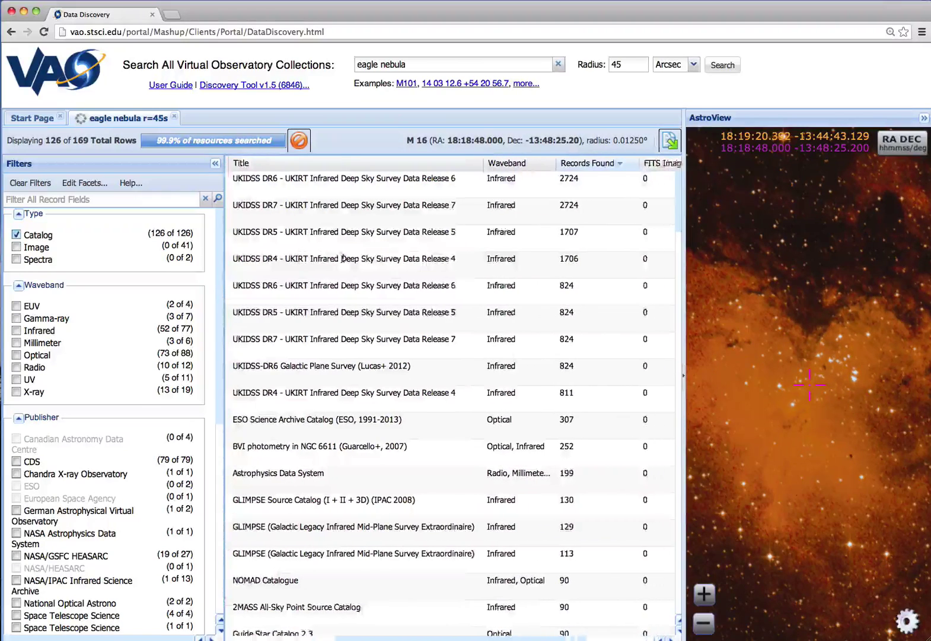
scroll(343, 258, "left", 10)
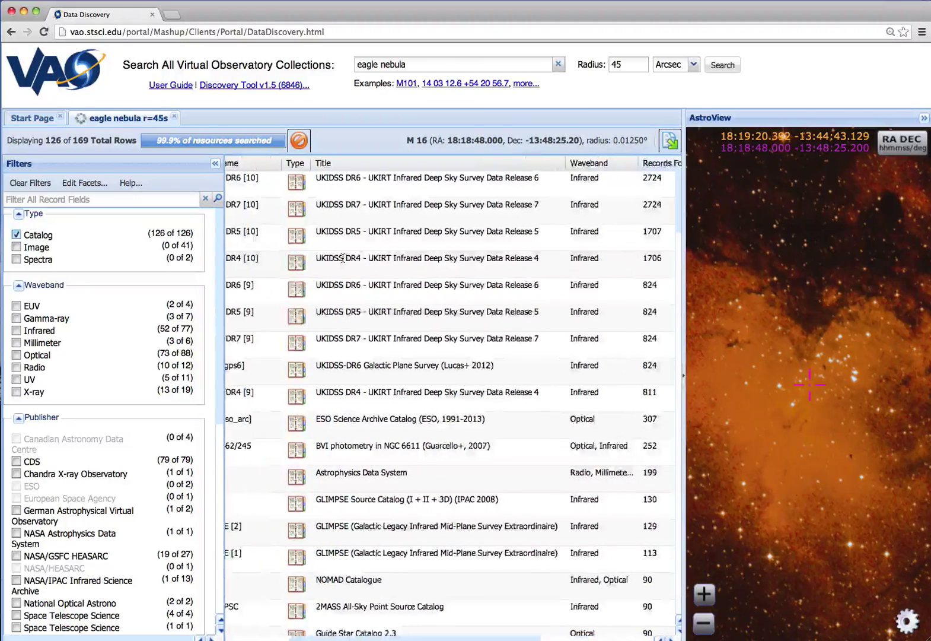
scroll(343, 259, "left", 3)
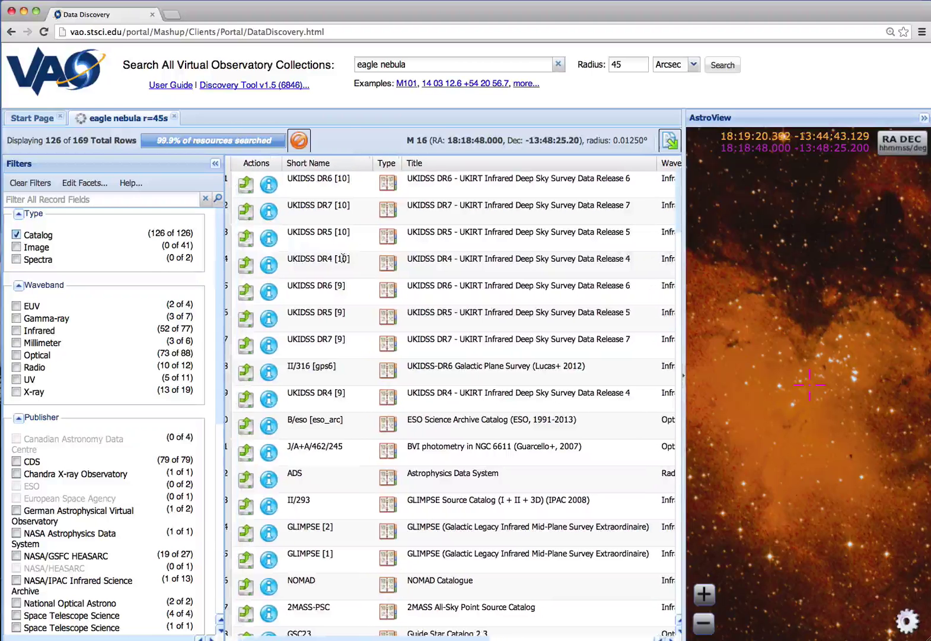
scroll(343, 258, "left", 2)
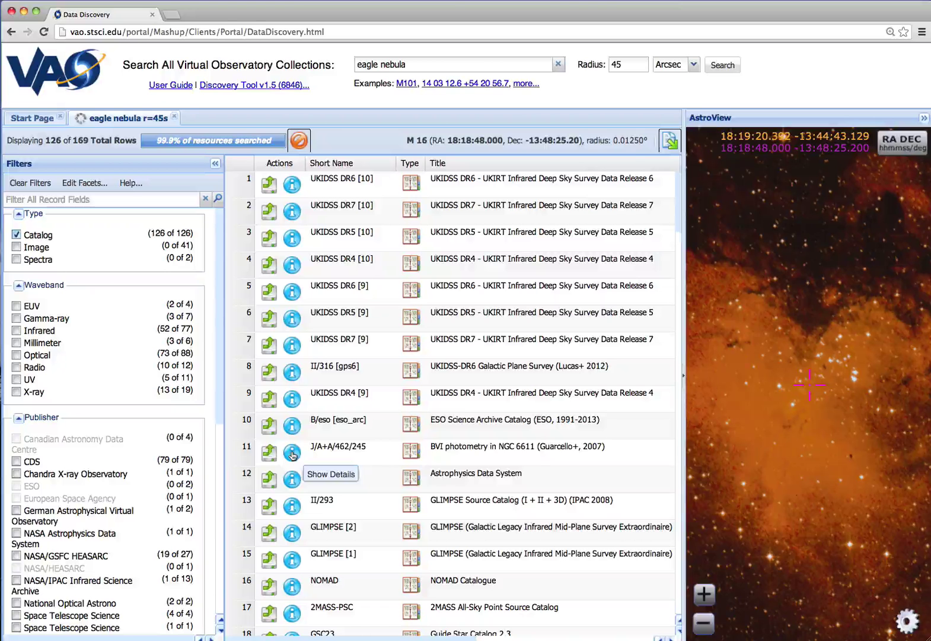
Load the 252 sources of the J/A+A/462/245 BVI photometry catalog into a new tab.
left_click(292, 454)
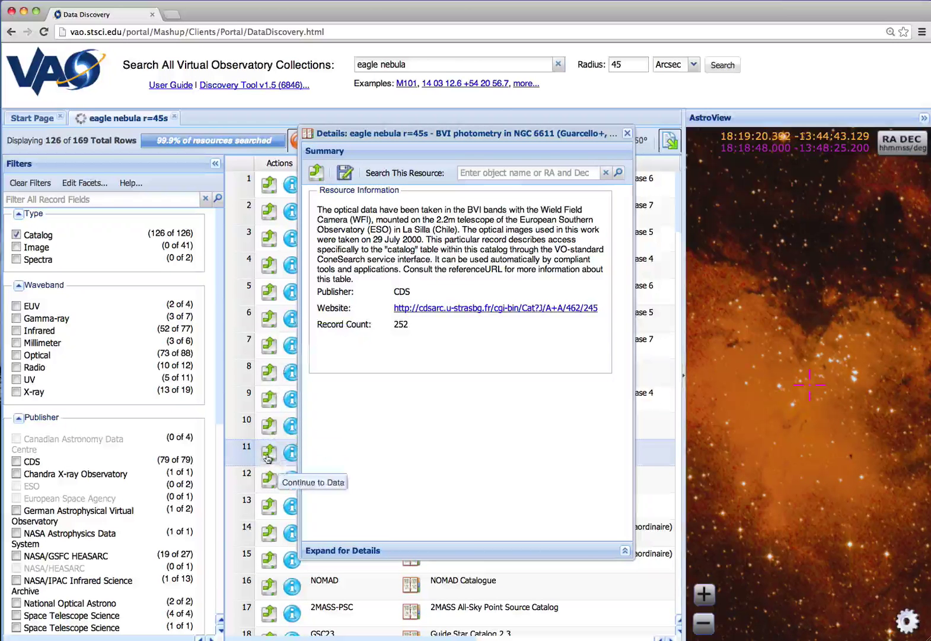
left_click(317, 172)
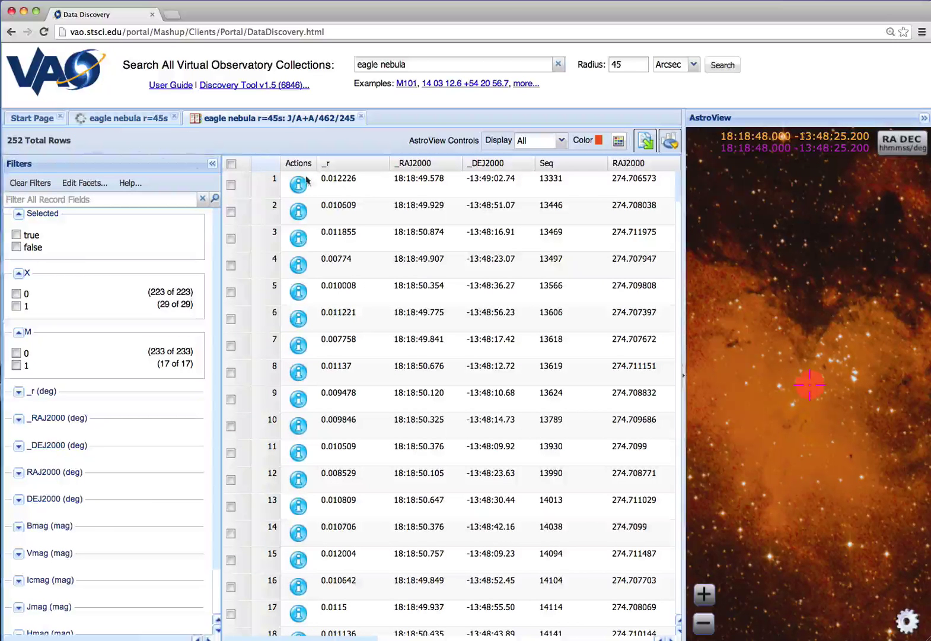
Zoom the sky image into the Eagle Nebula core and pan slightly over the sources.
scroll(368, 199, "down", 3)
scroll(368, 199, "up", 3)
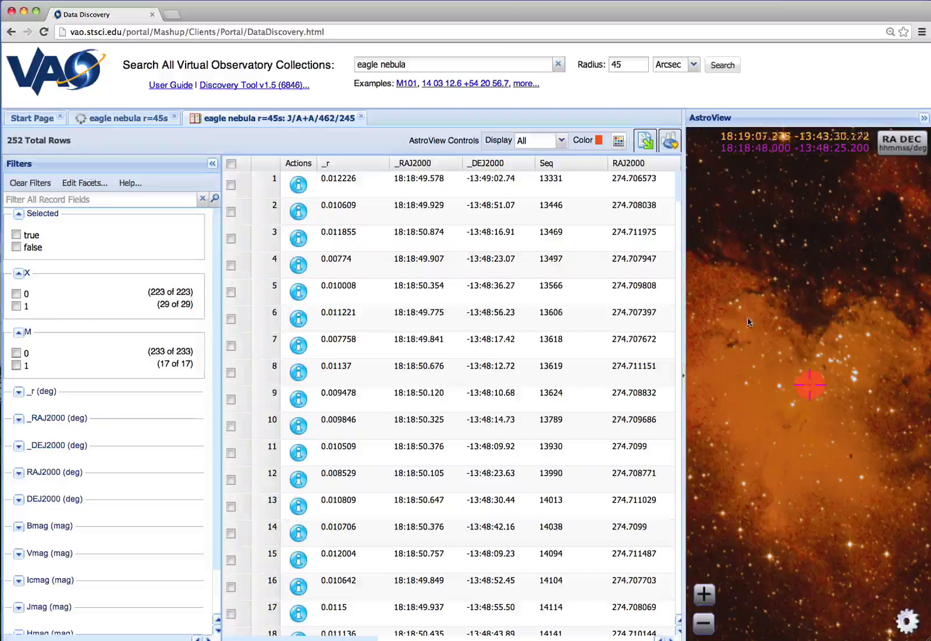
scroll(755, 334, "up", 5)
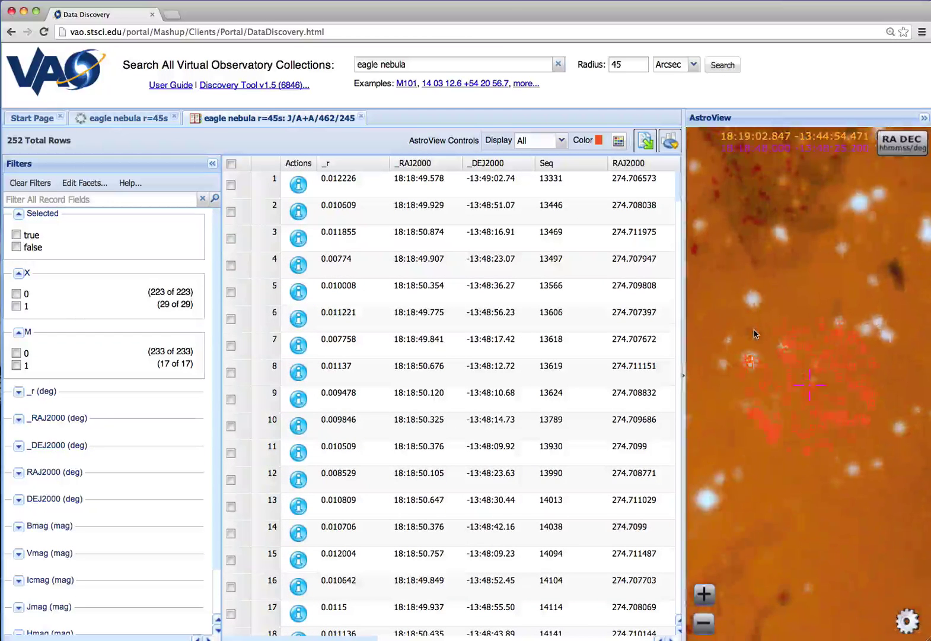
scroll(754, 334, "up", 2)
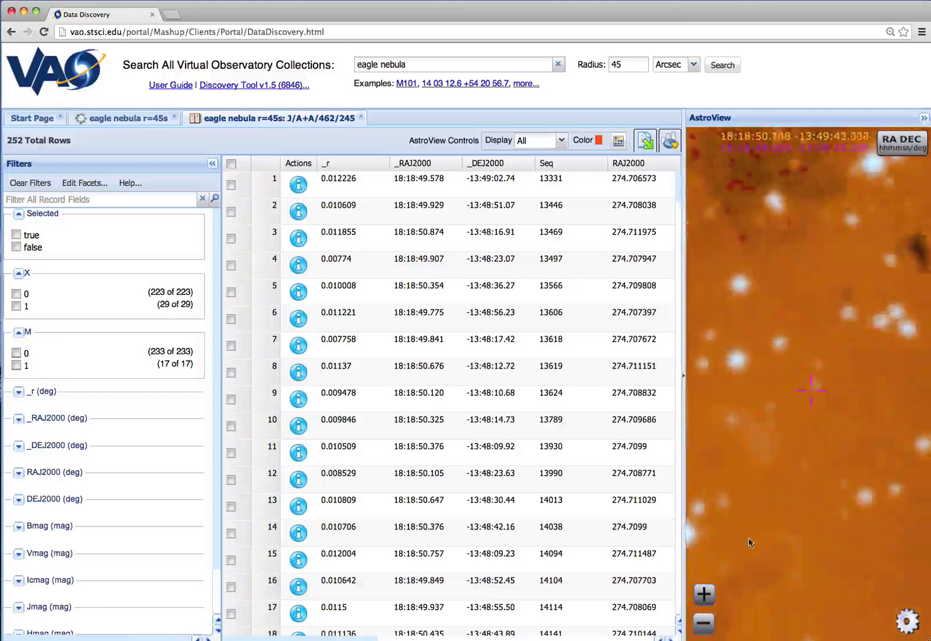
left_click_drag(750, 545, 745, 534)
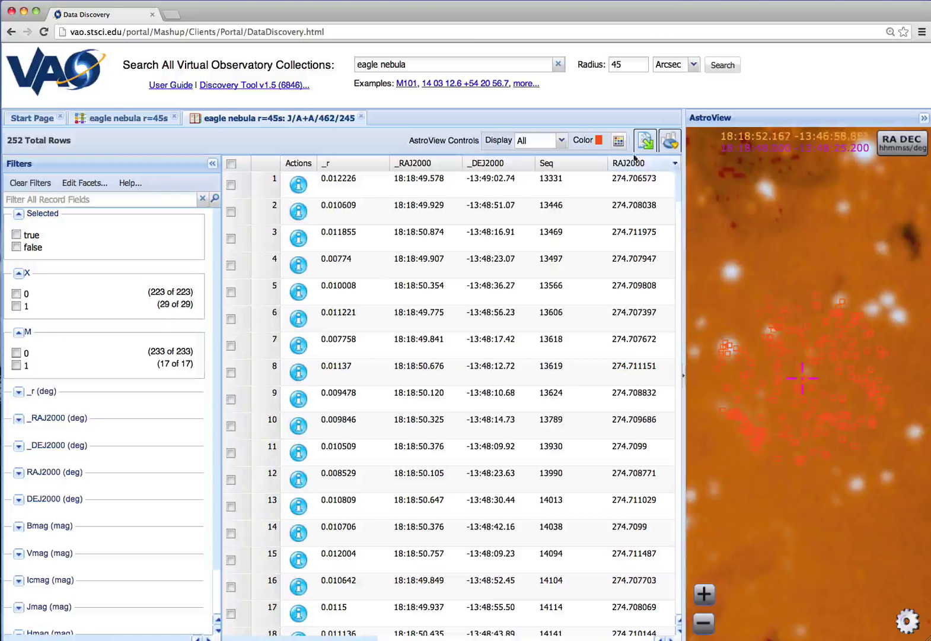
Set the catalog footprint color to bright red.
left_click(618, 143)
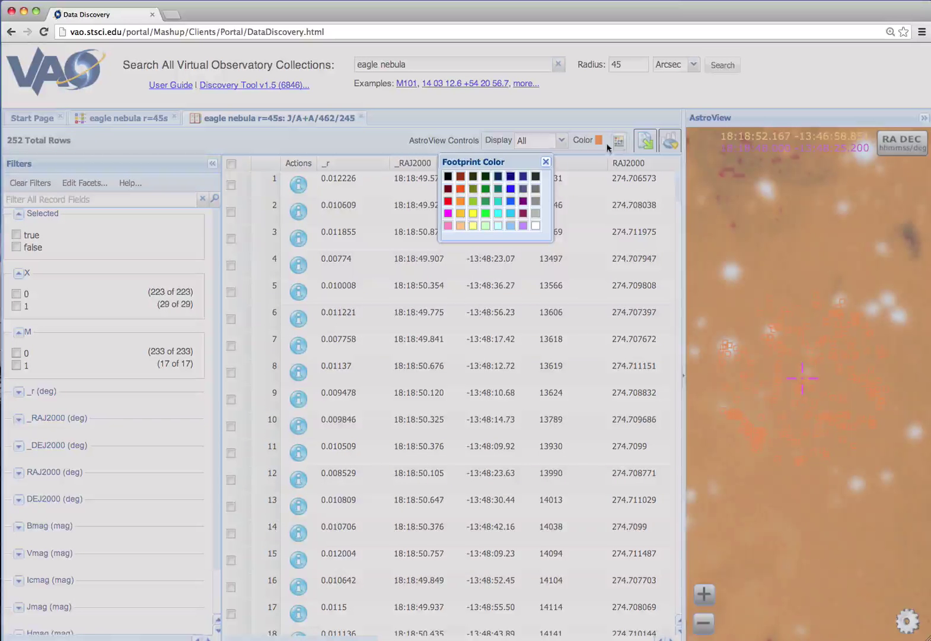
left_click(448, 201)
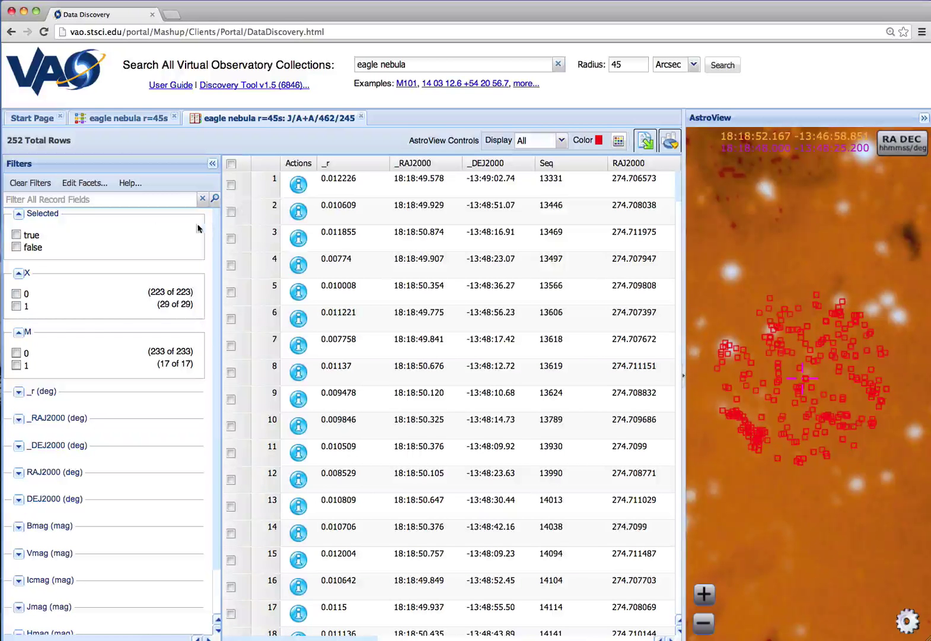
Expand the Bmag and Vmag histograms and cap Bmag at a maximum of 21.7.
scroll(31, 243, "down", 2)
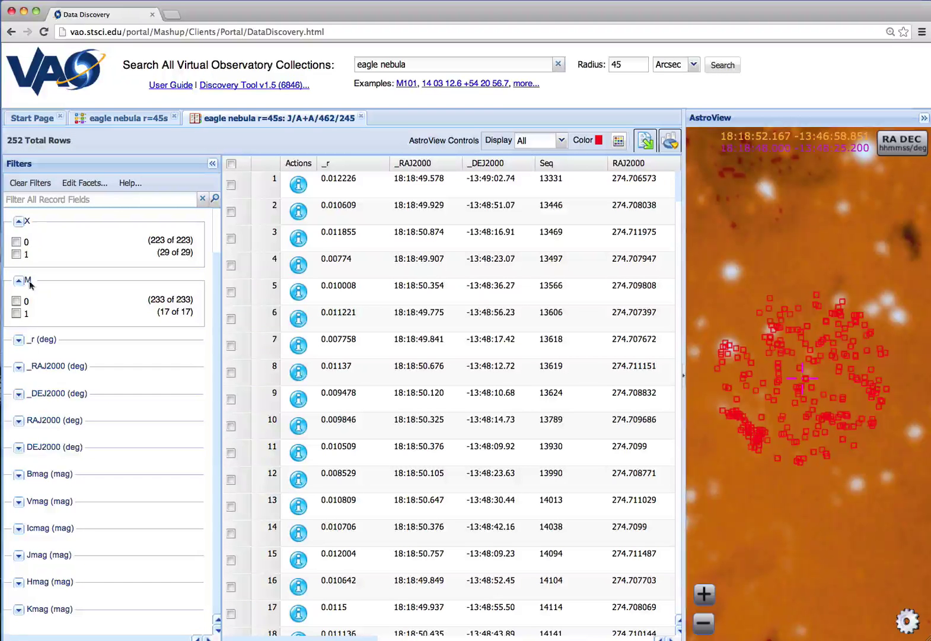
left_click(18, 474)
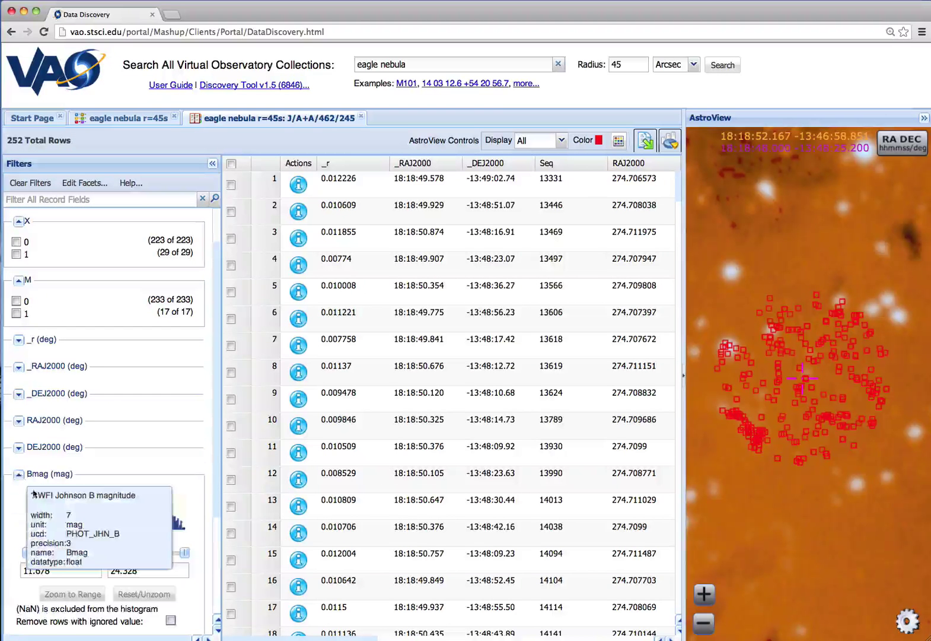
scroll(132, 436, "down", 3)
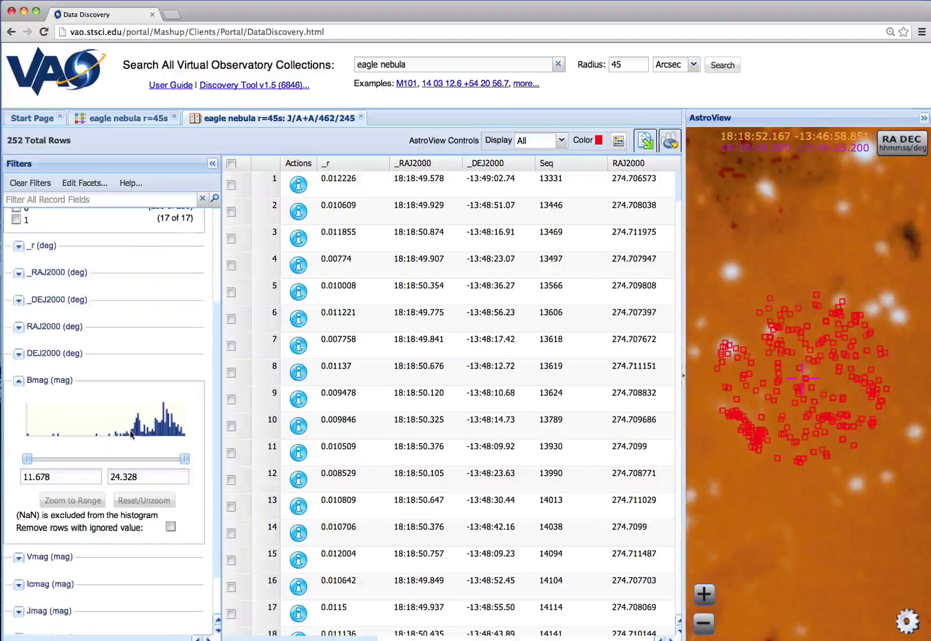
left_click(18, 558)
scroll(190, 439, "down", 4)
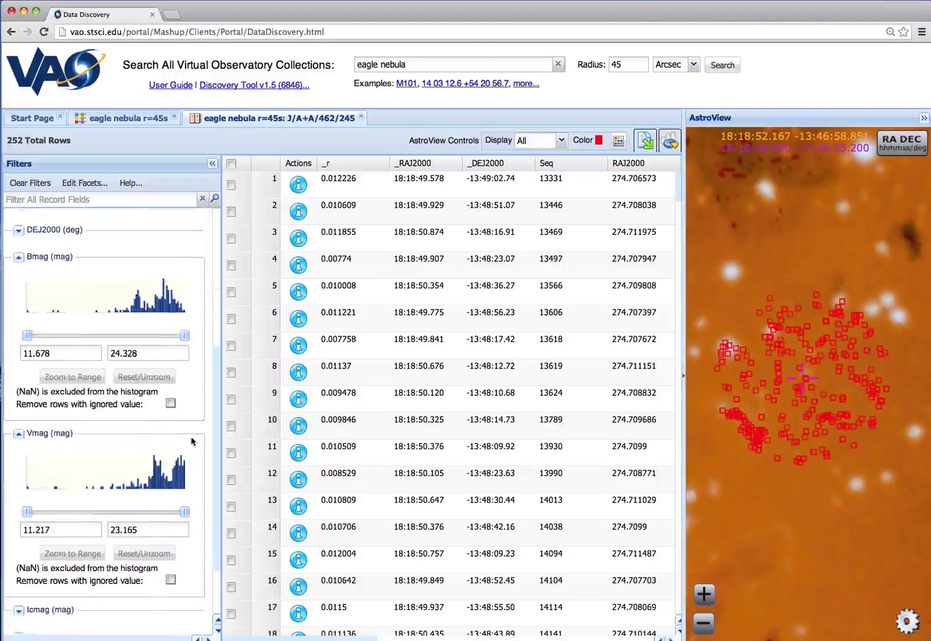
left_click_drag(184, 323, 153, 325)
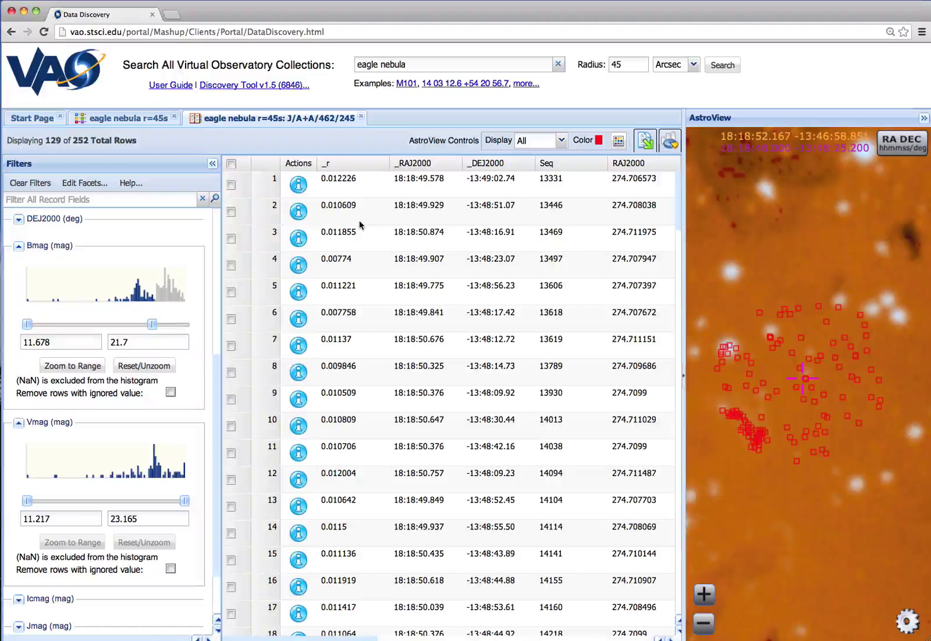
Widen Bmag back to 11.678–24.328, restoring all 252 sources.
scroll(360, 223, "down", 10)
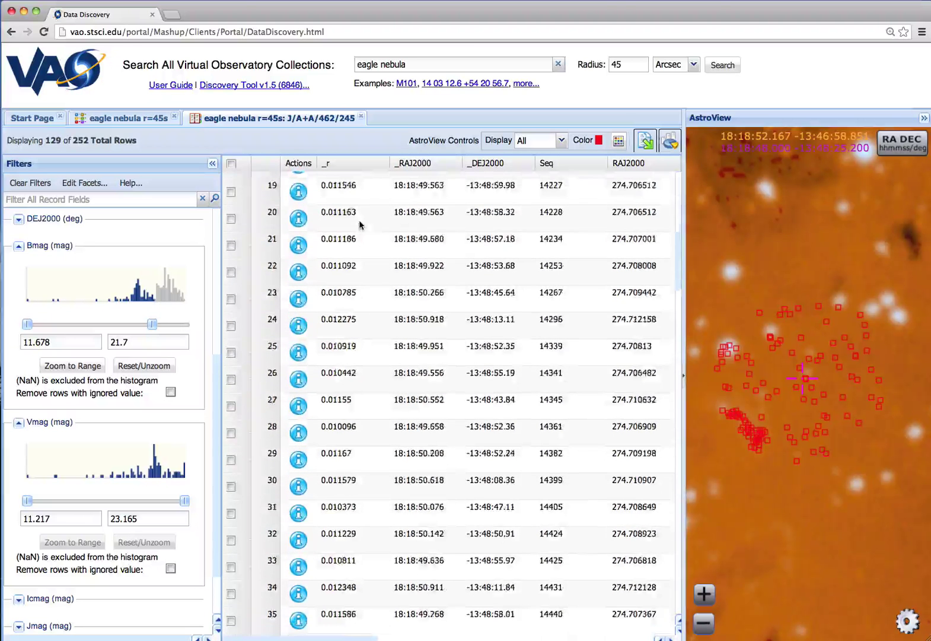
scroll(359, 224, "up", 9)
scroll(359, 225, "up", 1)
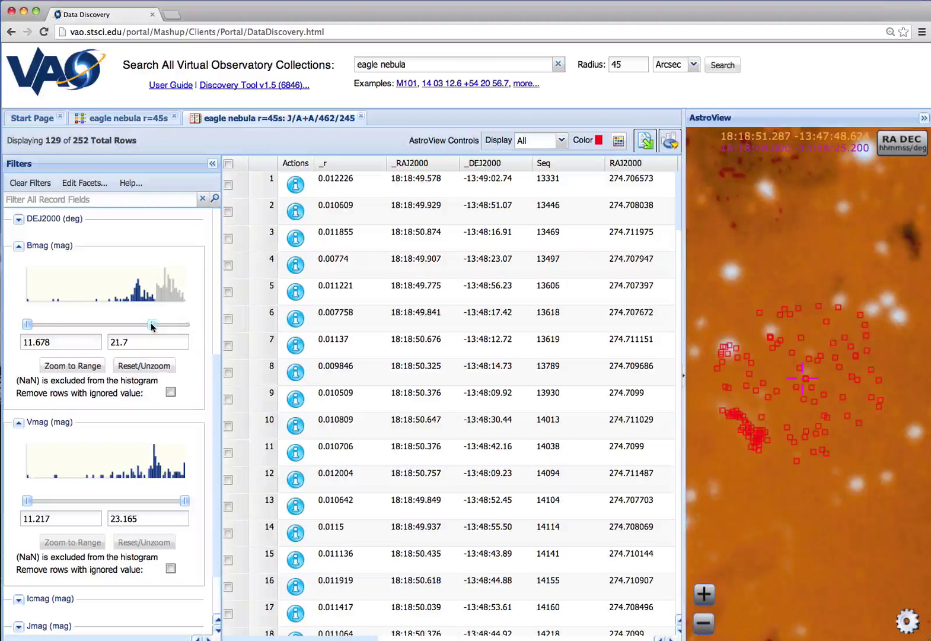
left_click_drag(153, 325, 196, 320)
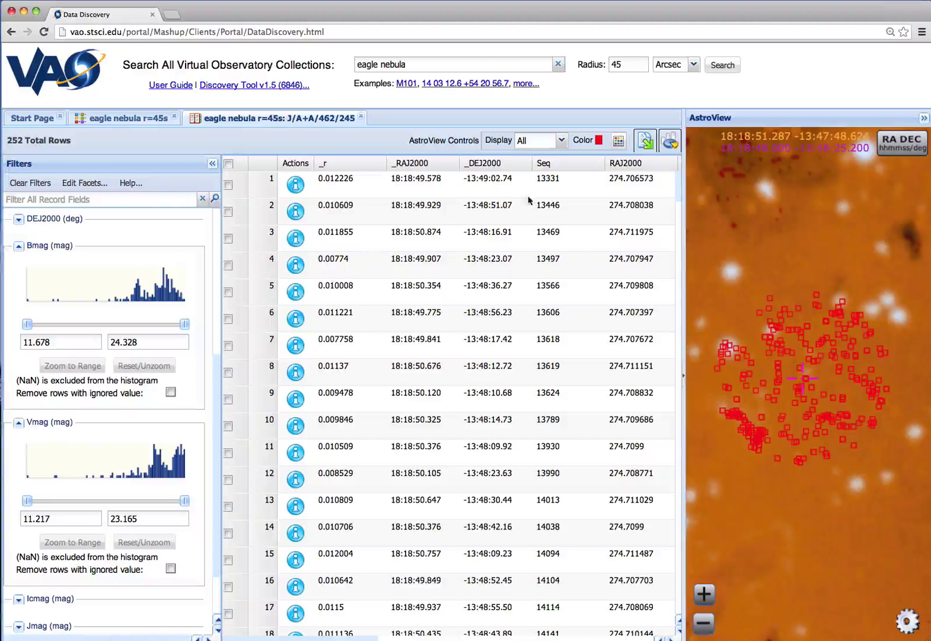
Chart Vmag against Bmag and box-select nine sources on the plot.
left_click(671, 146)
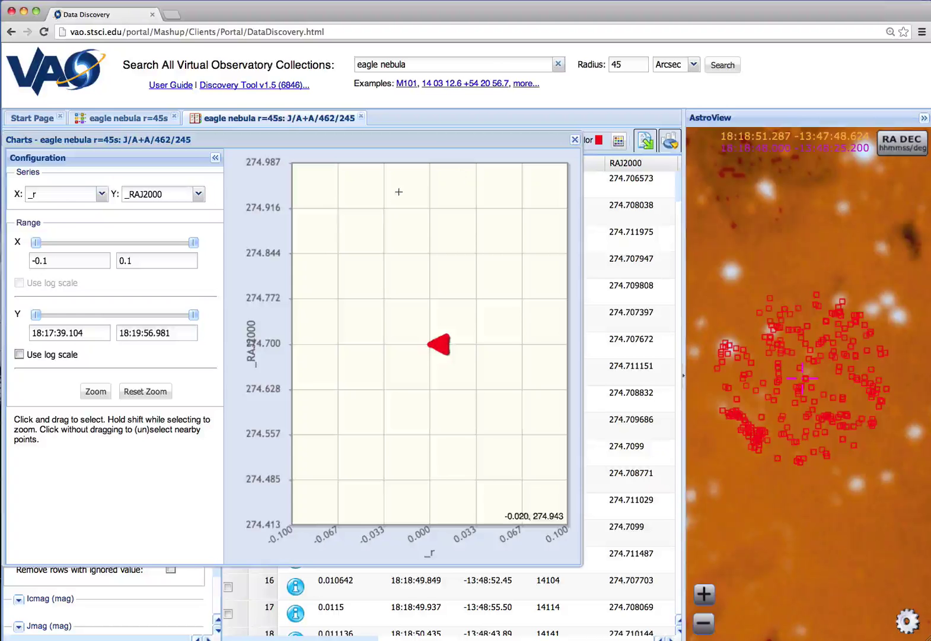
left_click(102, 194)
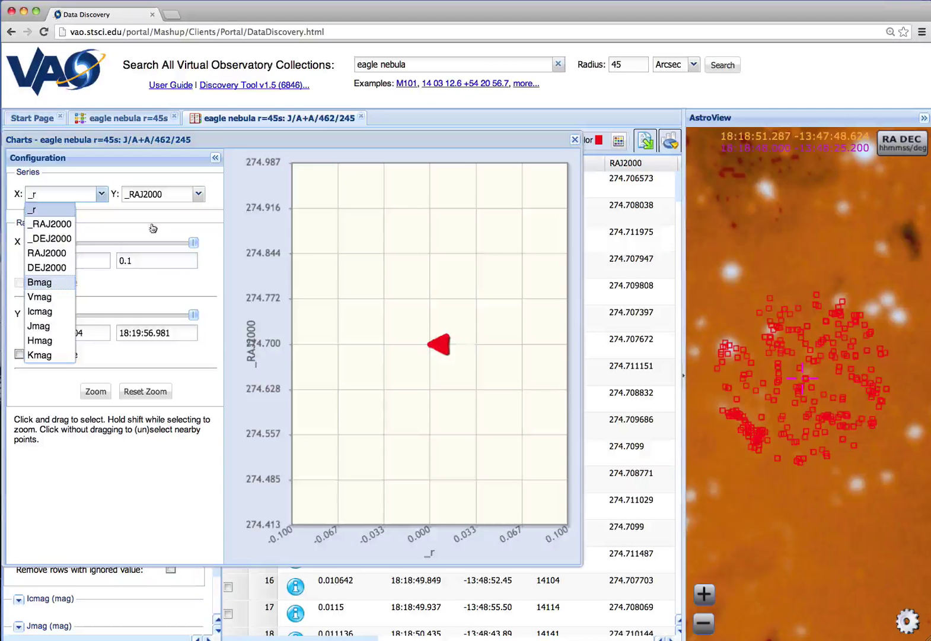
left_click(40, 282)
left_click(198, 194)
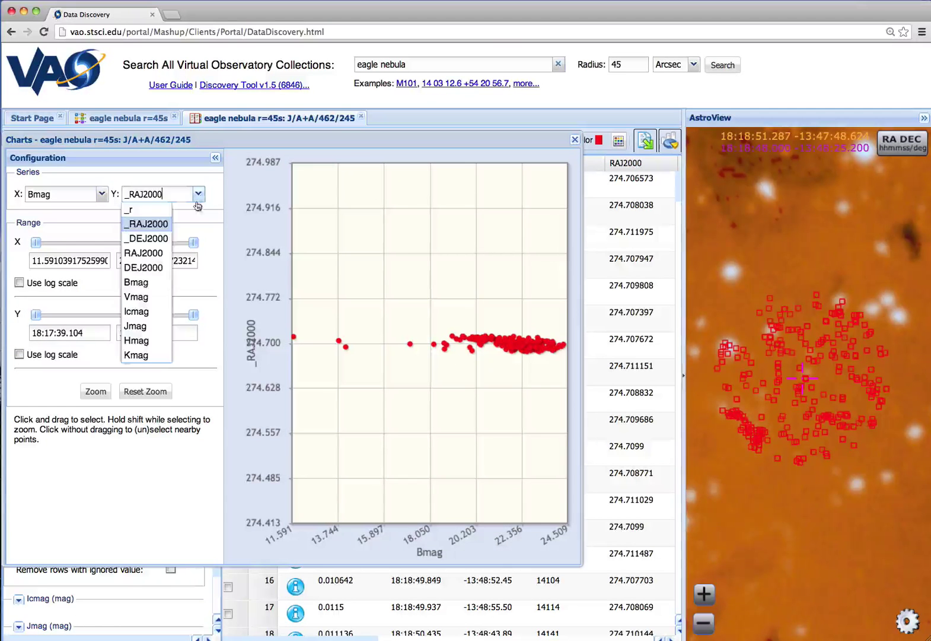
left_click(151, 297)
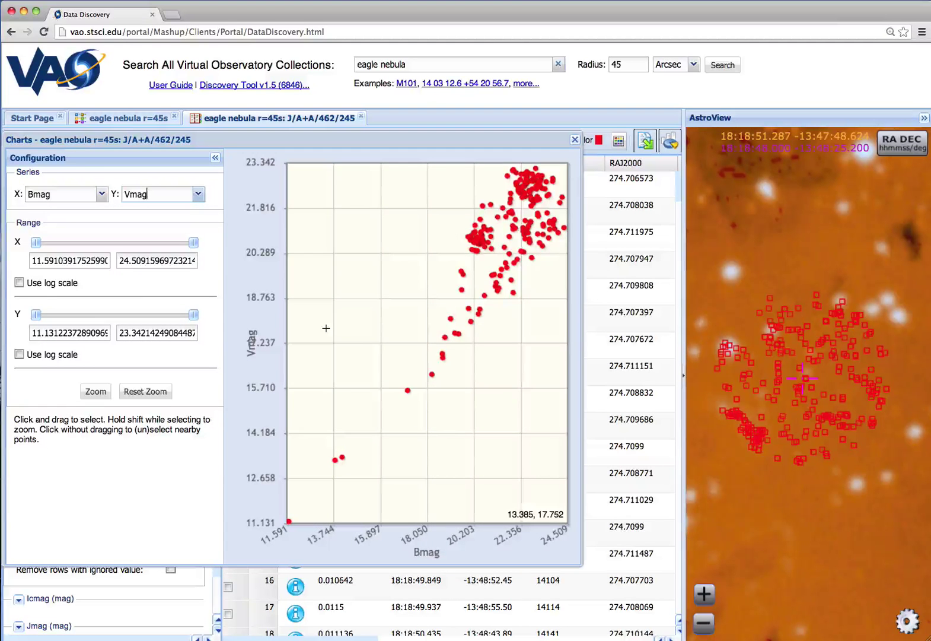
left_click_drag(327, 328, 475, 478)
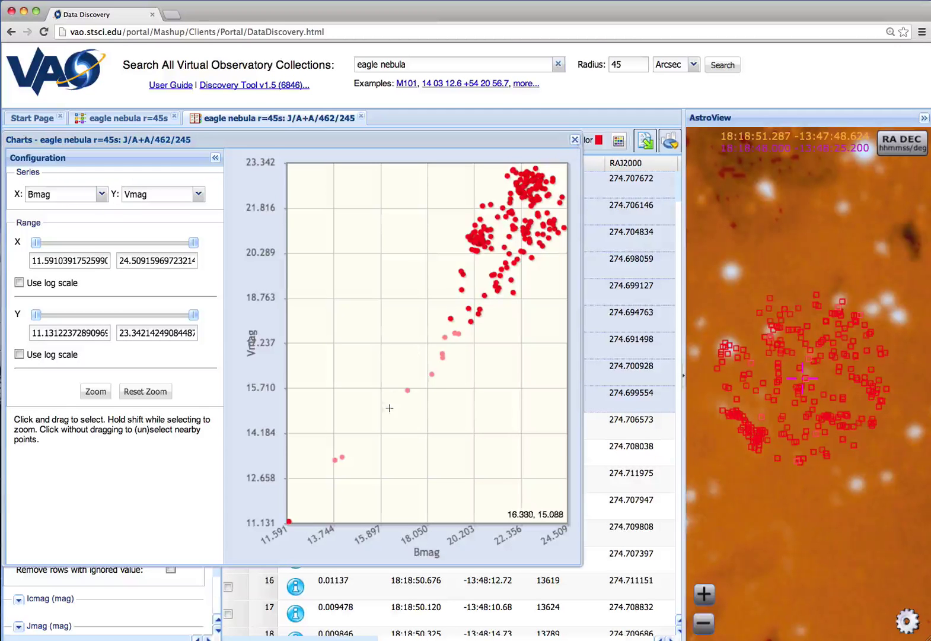
left_click(574, 140)
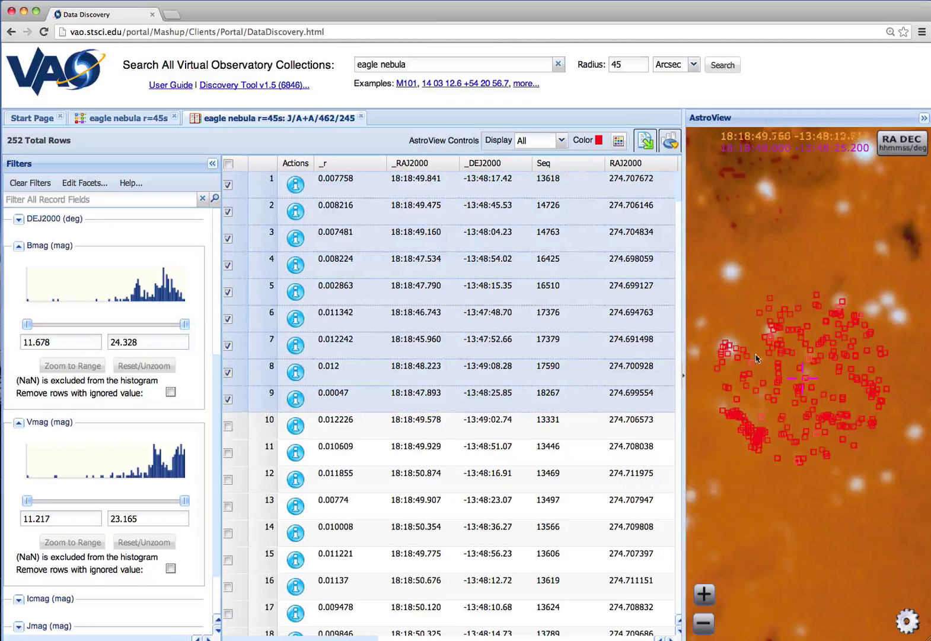
Tick 'true' under the Selected facet to show only 9 of 252 rows.
scroll(752, 354, "up", 2)
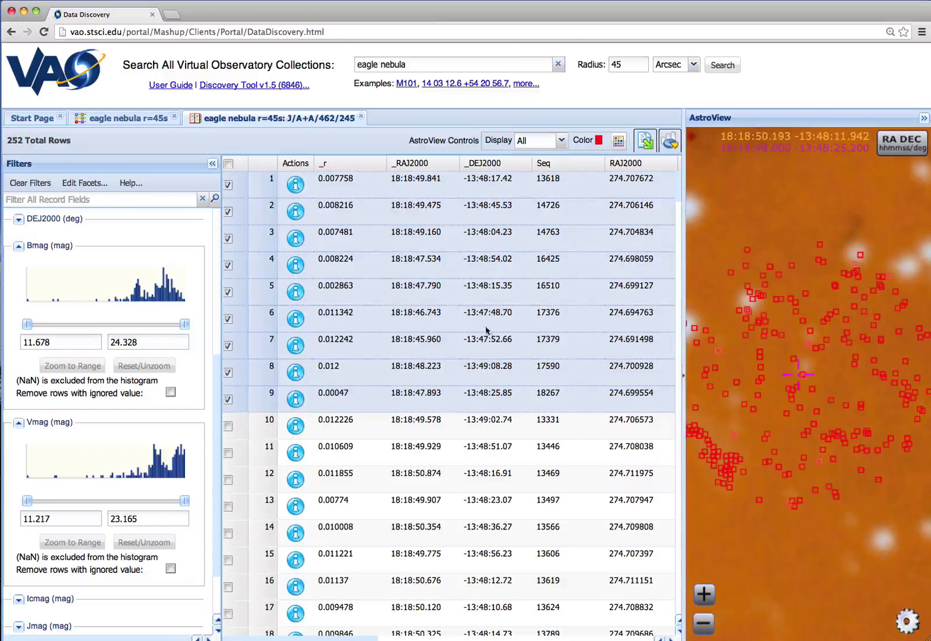
scroll(181, 359, "up", 3)
scroll(181, 356, "up", 3)
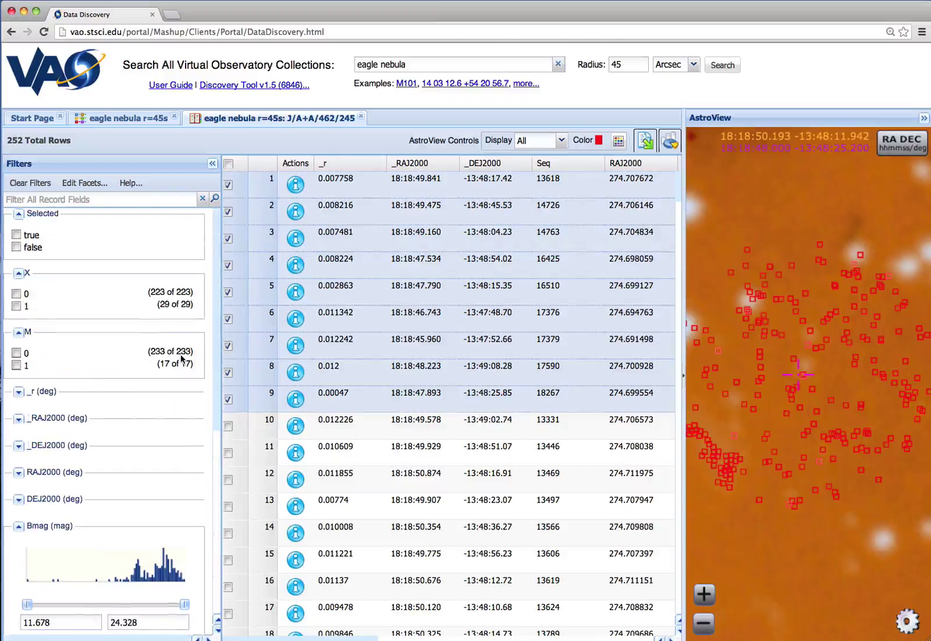
left_click(16, 235)
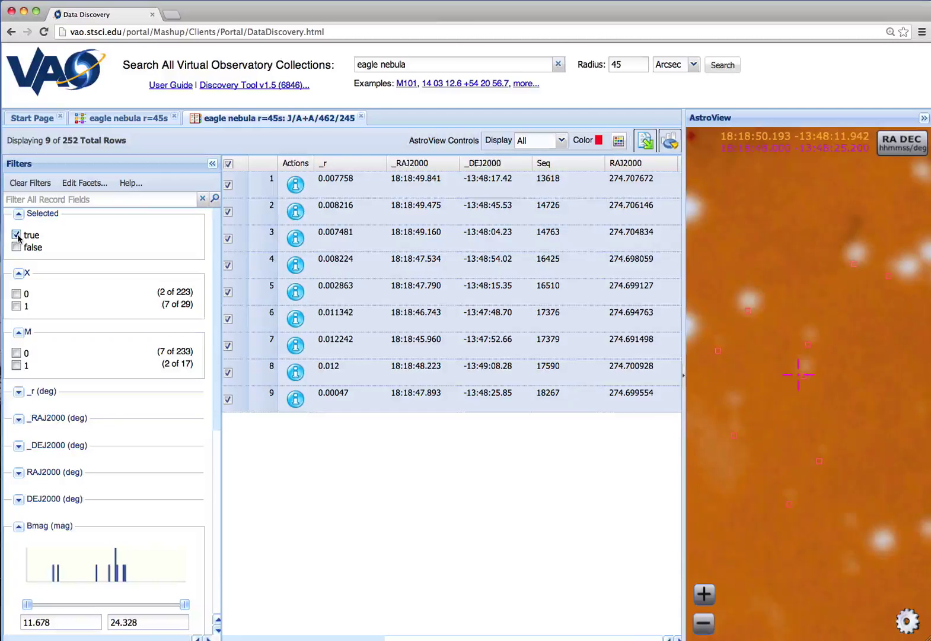
Export the filtered table as CSV file eagle_nebula_r_45s_J_A_462_245.
left_click(641, 143)
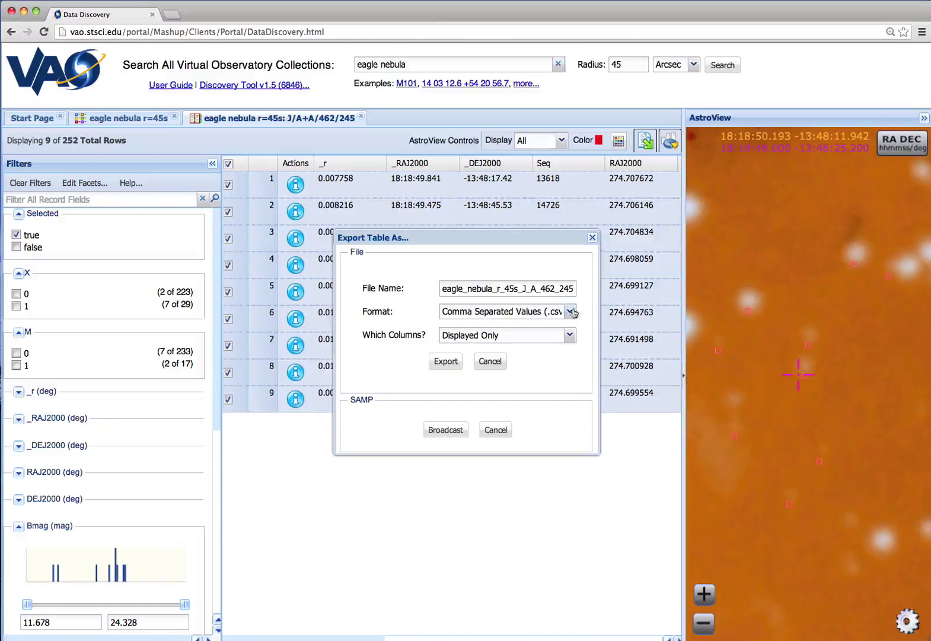
left_click(571, 312)
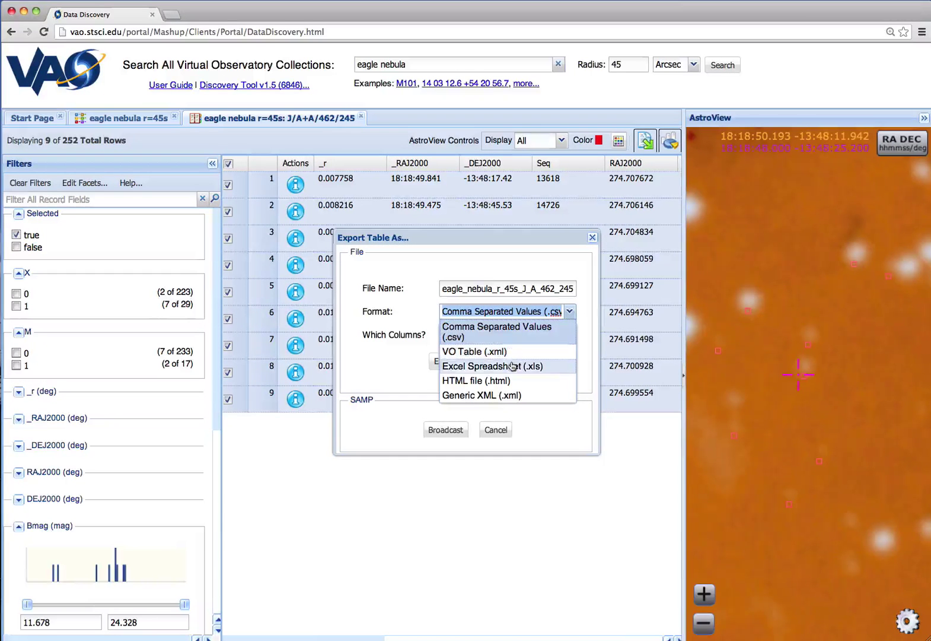
left_click(422, 375)
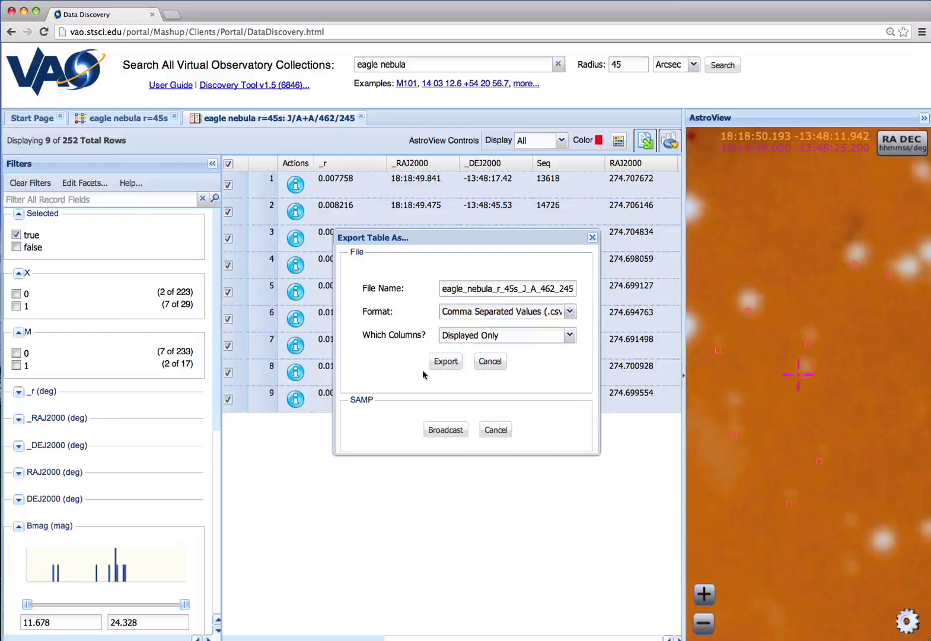
left_click(439, 362)
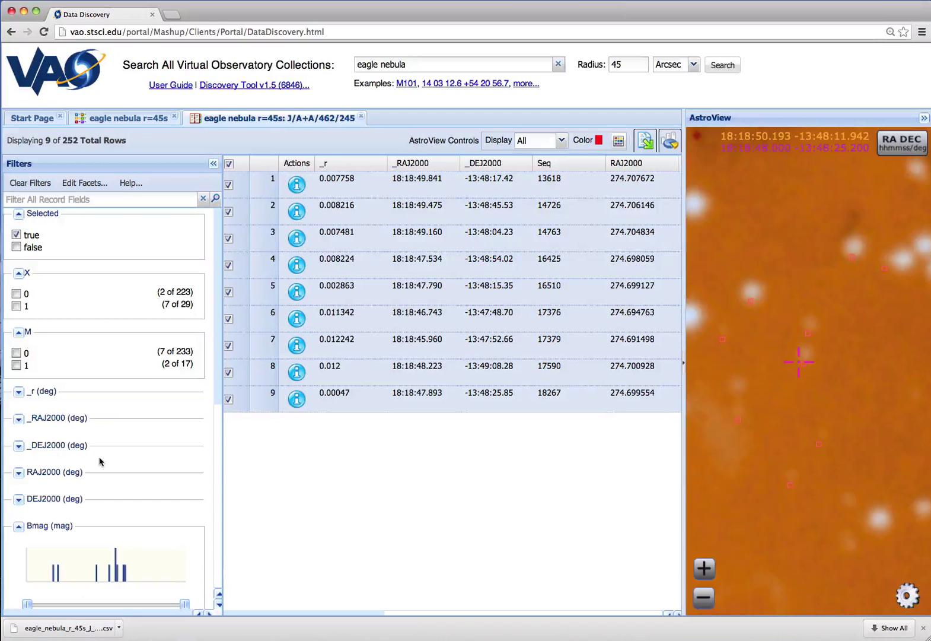
In the eagle nebula r=45s resources, filter to Image type and load the Spitzer Level 2 results.
left_click(118, 121)
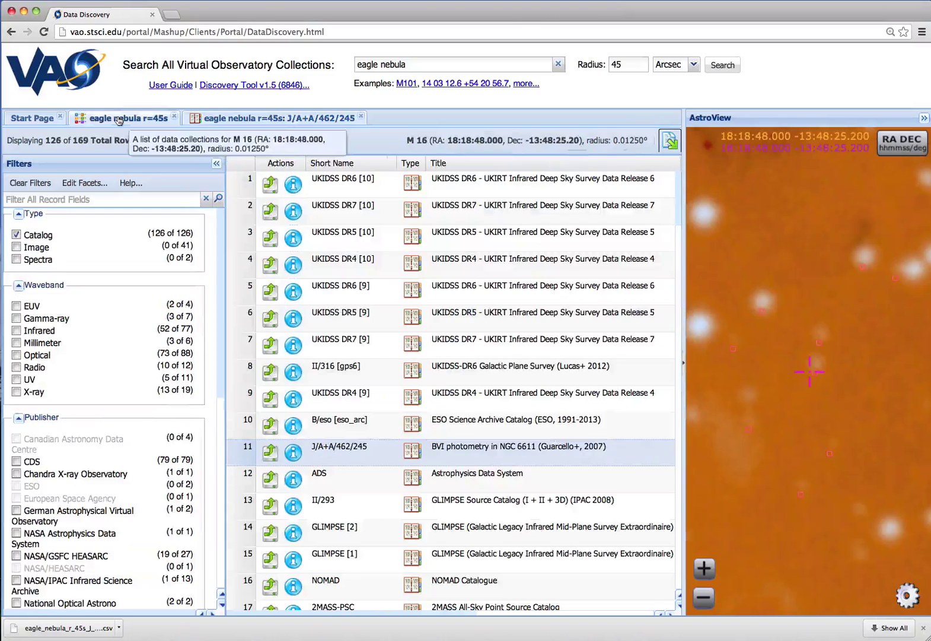
left_click(17, 235)
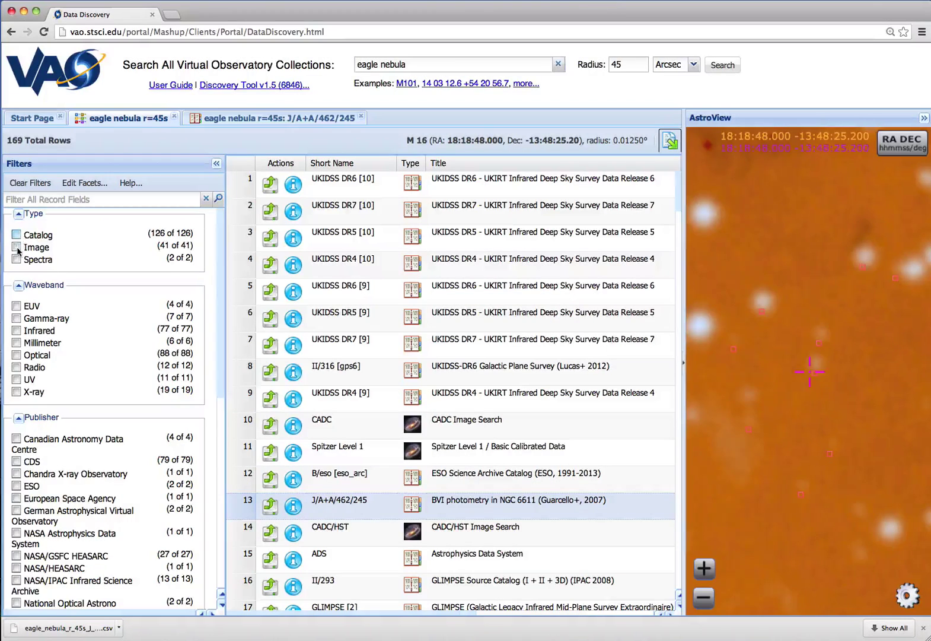
left_click(17, 247)
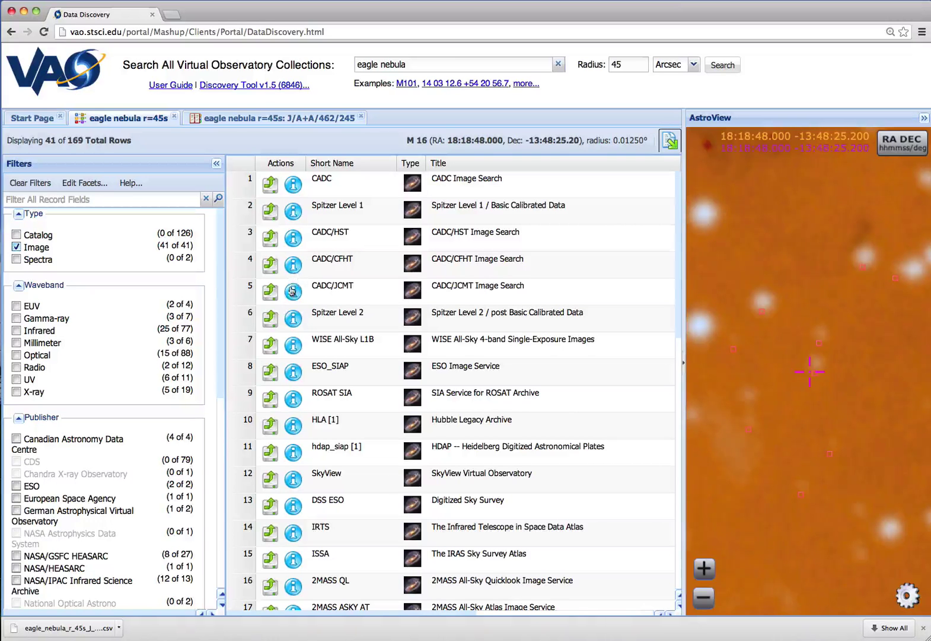
left_click(271, 319)
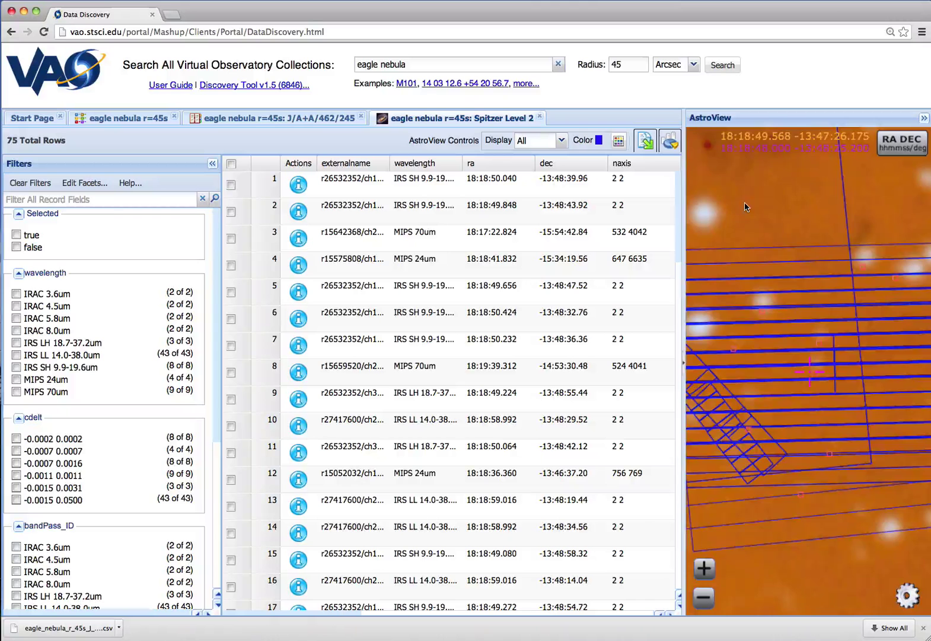
Select the four IRAC images (3.6, 4.5, 5.8, 8.0 µm) via their large footprint in AstroView.
scroll(744, 205, "down", 3)
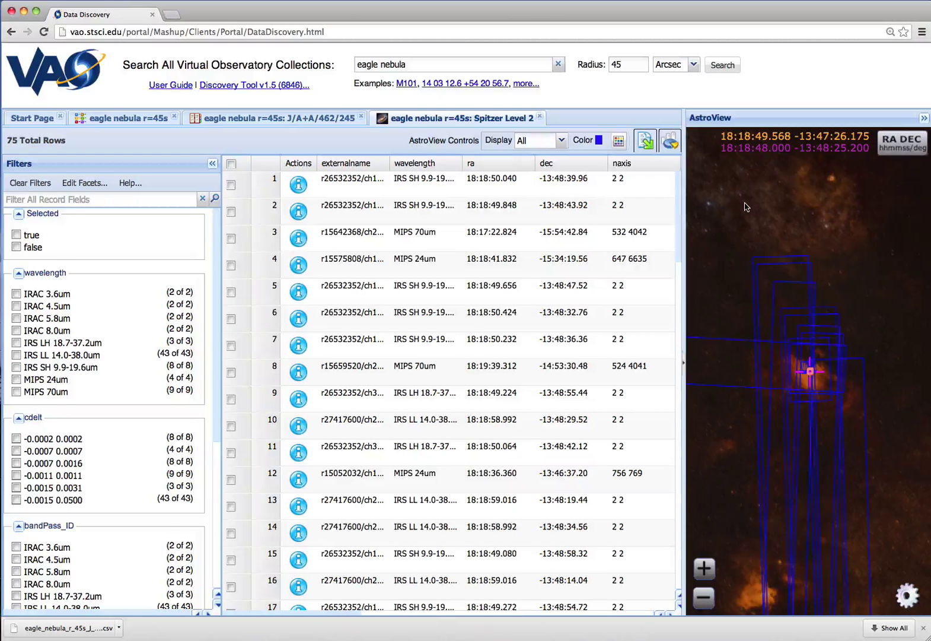
scroll(746, 206, "up", 3)
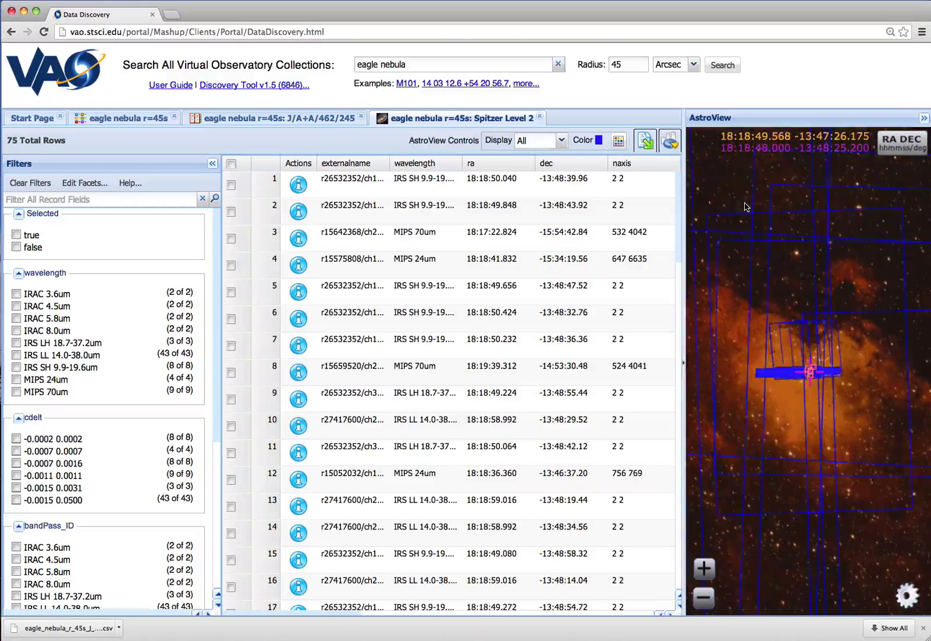
left_click(797, 215)
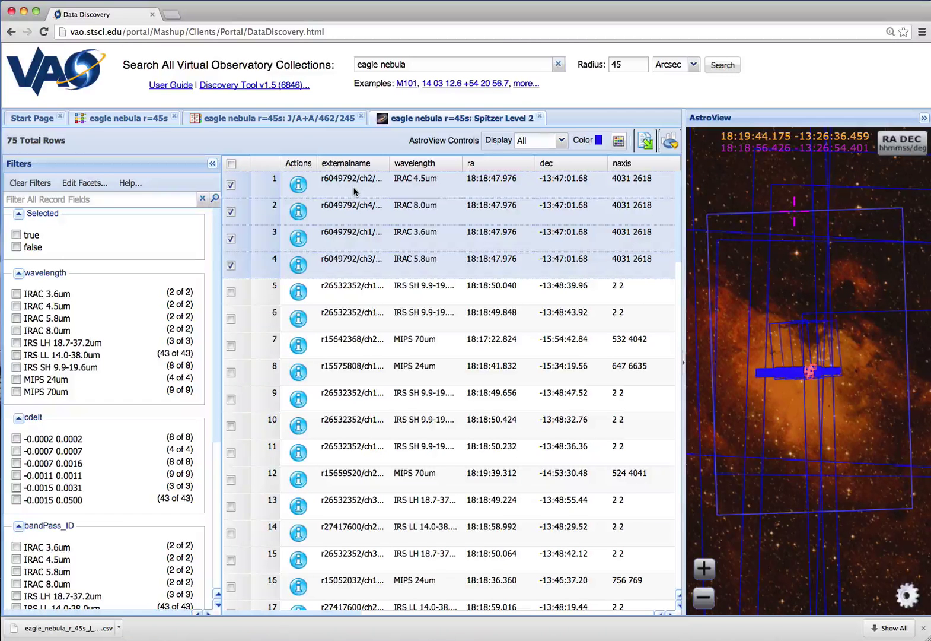
Download the 8.0 µm IRAC image r6049792_ch4_pbcd as FITS from its details dialog.
left_click(296, 212)
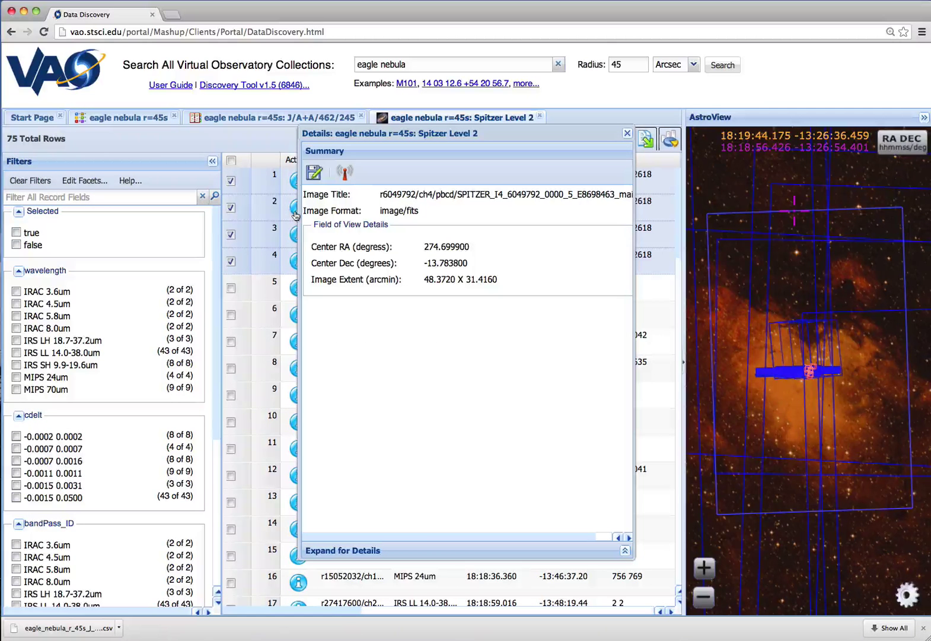
left_click(313, 173)
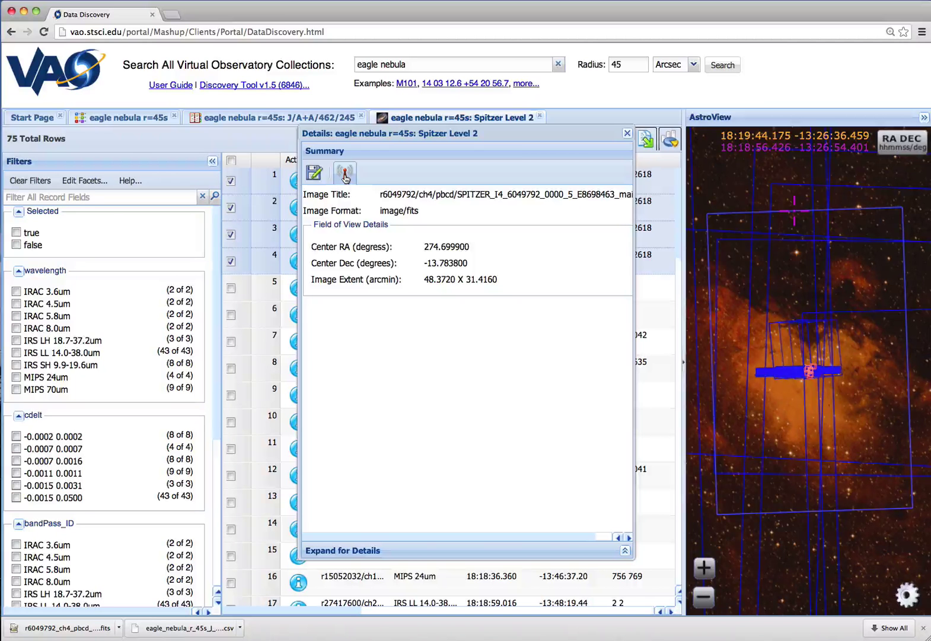
left_click(628, 133)
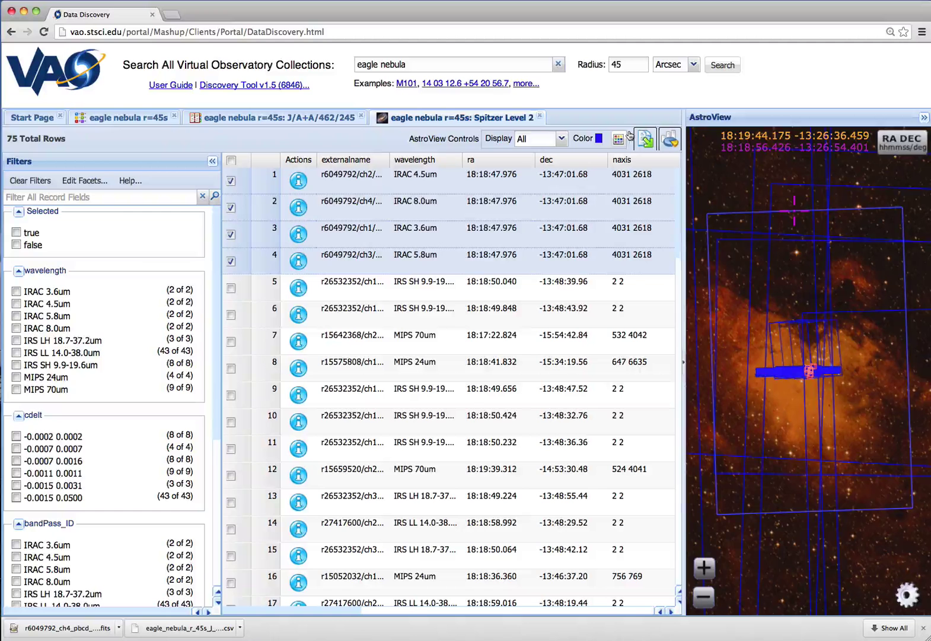